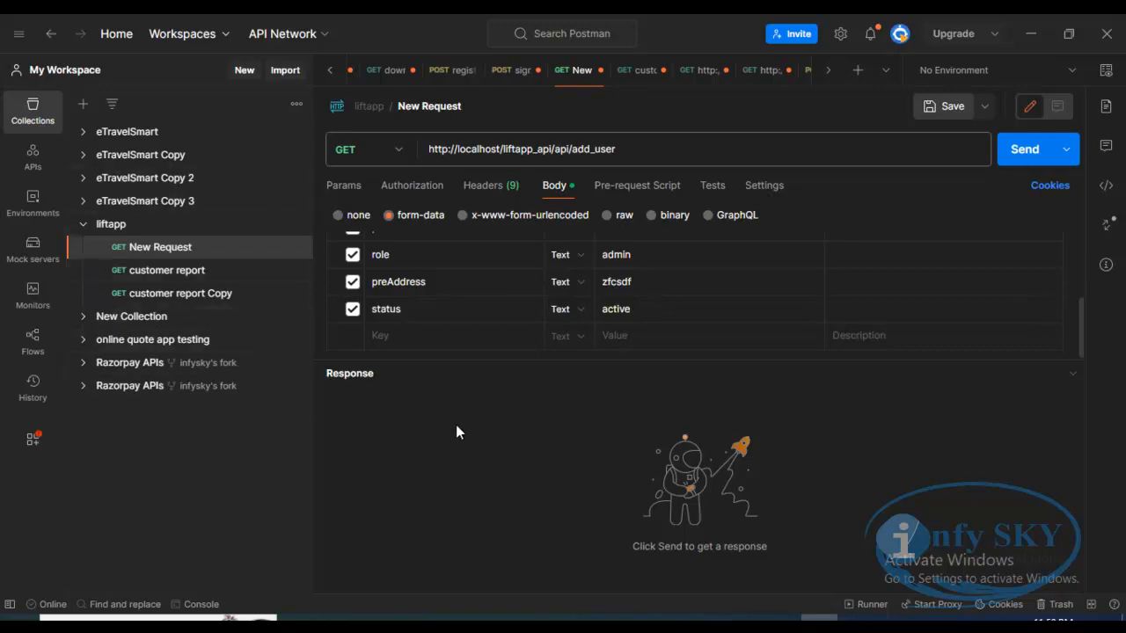
# - Collapse the liftapp collection and enlarge the request body area above the response section
pyautogui.click(84, 226)
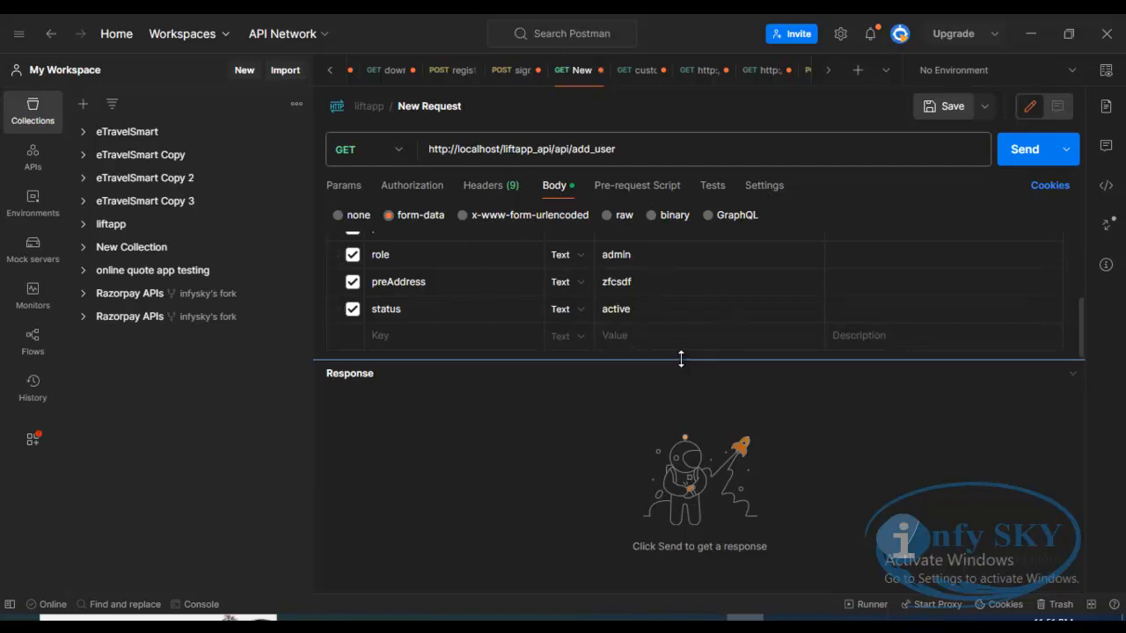
pyautogui.moveTo(681, 360); pyautogui.dragTo(722, 388)
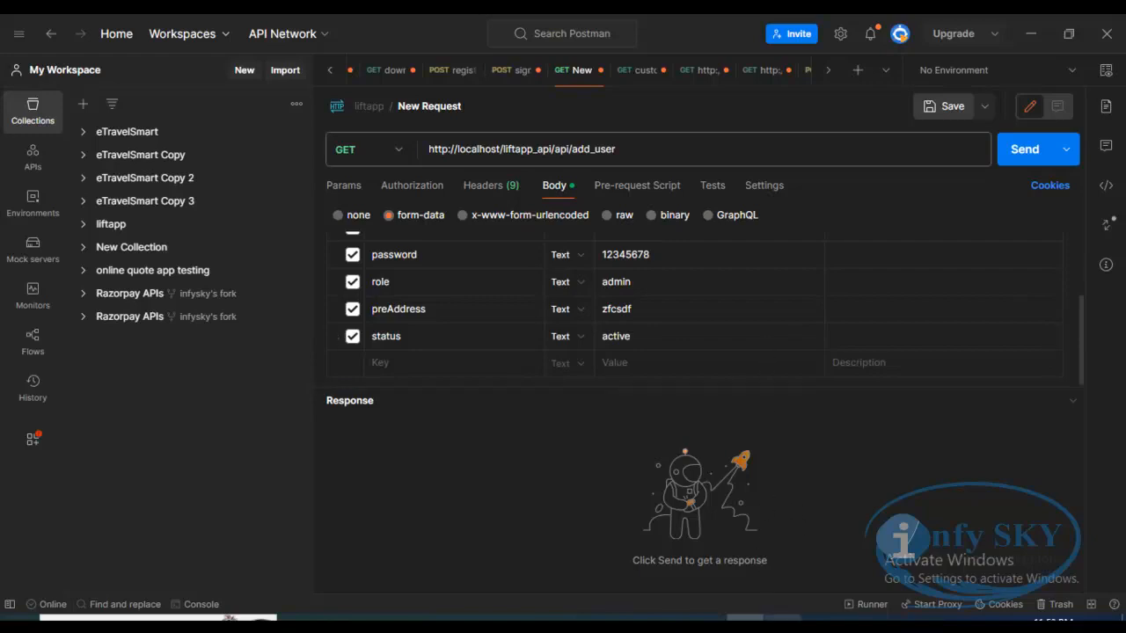
# - Switch to the Notepad notes and review the "400 Bad Request" heading and the Invalid Syntax reason
pyautogui.click(781, 618)
pyautogui.click(619, 390)
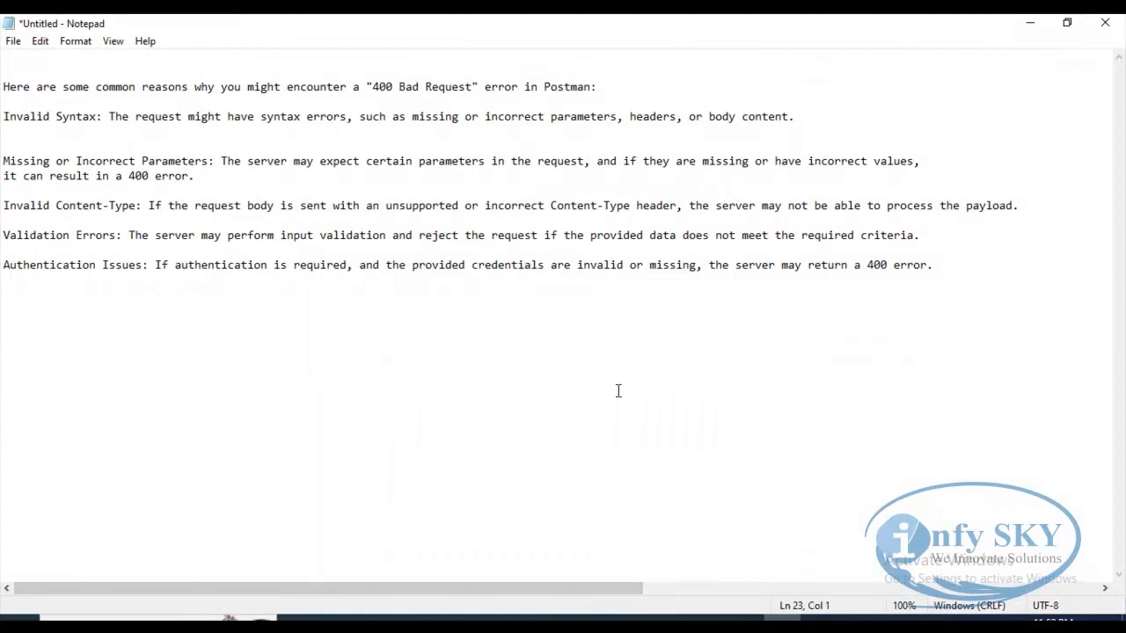
pyautogui.moveTo(372, 88); pyautogui.dragTo(478, 97)
pyautogui.click(561, 99)
pyautogui.press('Down')
pyautogui.click(253, 381)
pyautogui.moveTo(99, 118); pyautogui.dragTo(3, 132)
pyautogui.click(292, 367)
pyautogui.doubleClick(654, 116)
pyautogui.click(754, 116)
pyautogui.moveTo(804, 121); pyautogui.dragTo(7, 115)
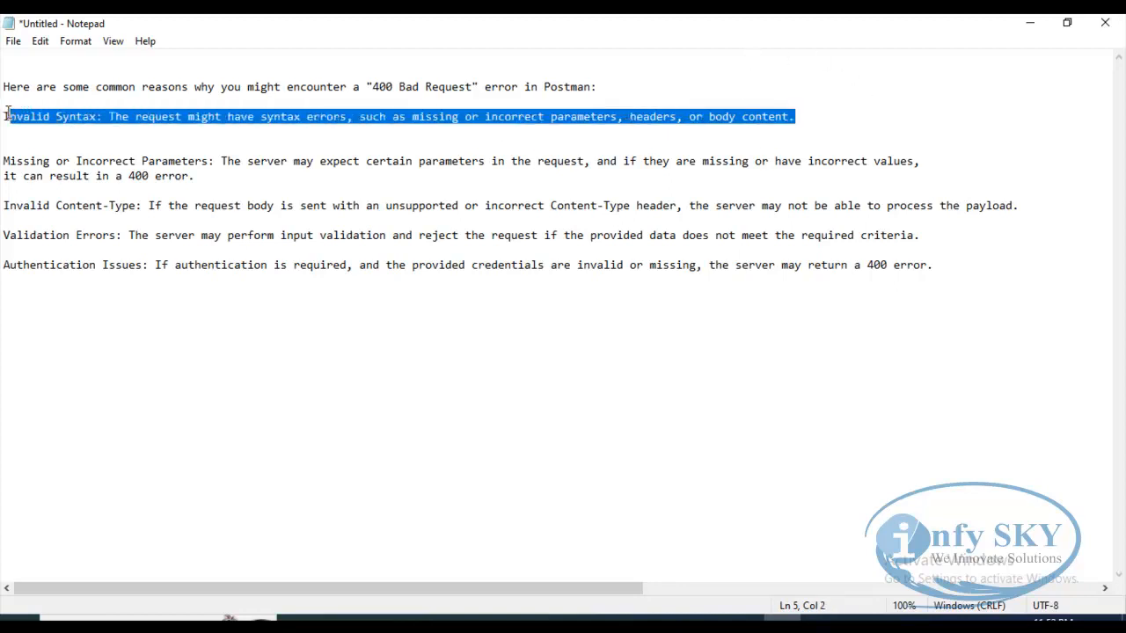
pyautogui.click(219, 429)
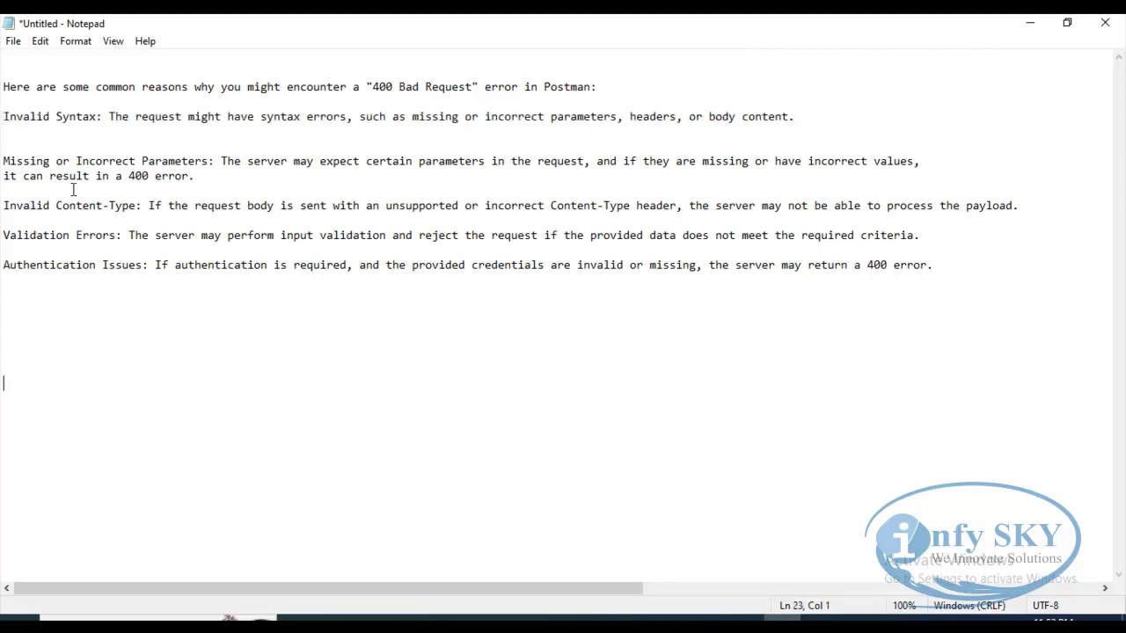
# - Review the Missing or Incorrect Parameters and Invalid Content-Type reasons in the notes
pyautogui.moveTo(207, 160); pyautogui.dragTo(45, 144)
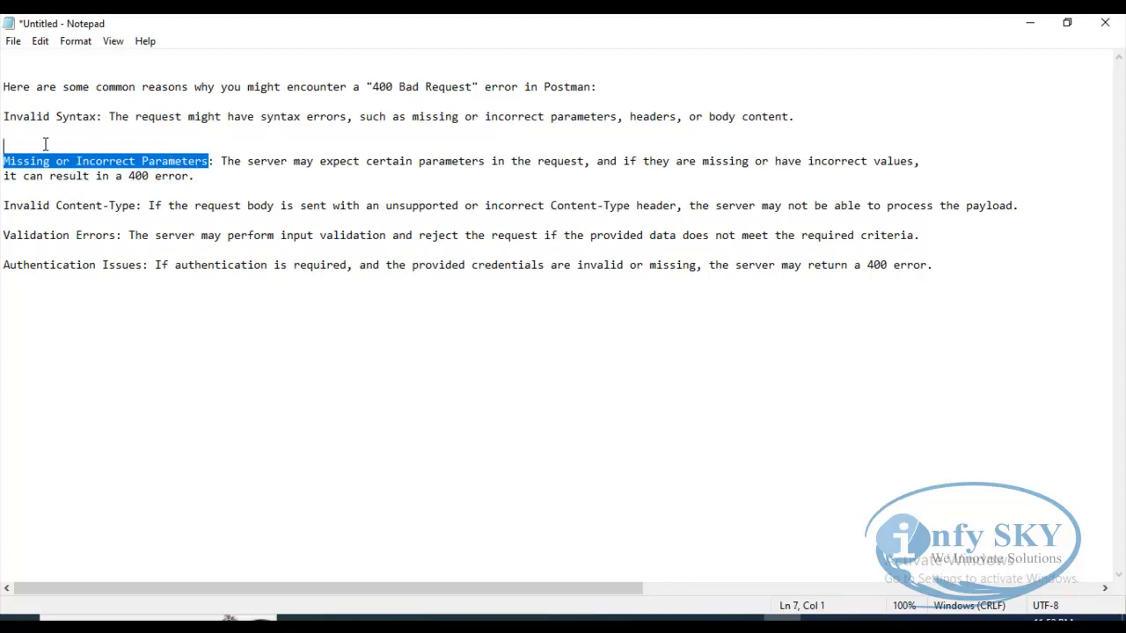
pyautogui.click(101, 284)
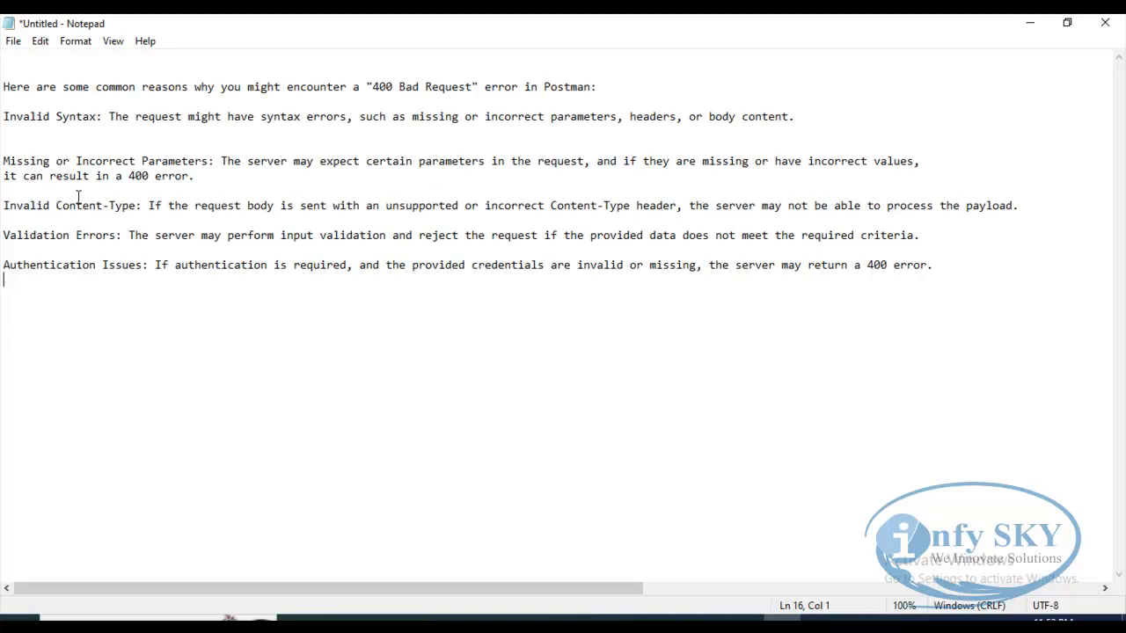
pyautogui.click(381, 430)
pyautogui.moveTo(55, 206); pyautogui.dragTo(141, 205)
pyautogui.click(311, 409)
# - Switch to Postman and examine the full Content-Type value in the add_user request's headers
pyautogui.click(745, 617)
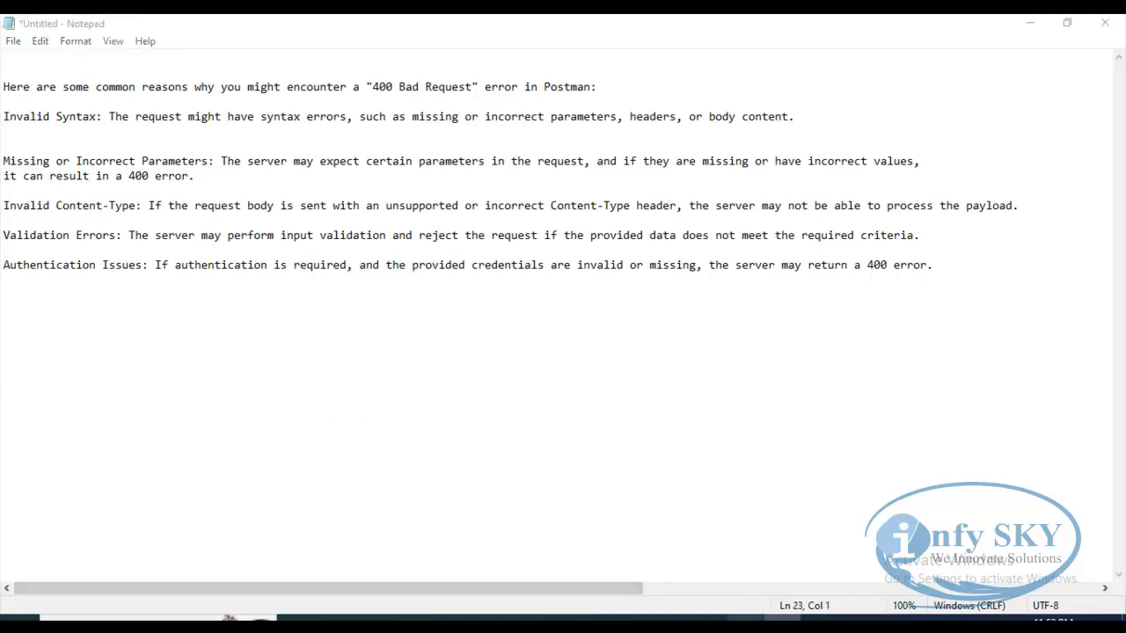
pyautogui.scroll(3, 439, 307)
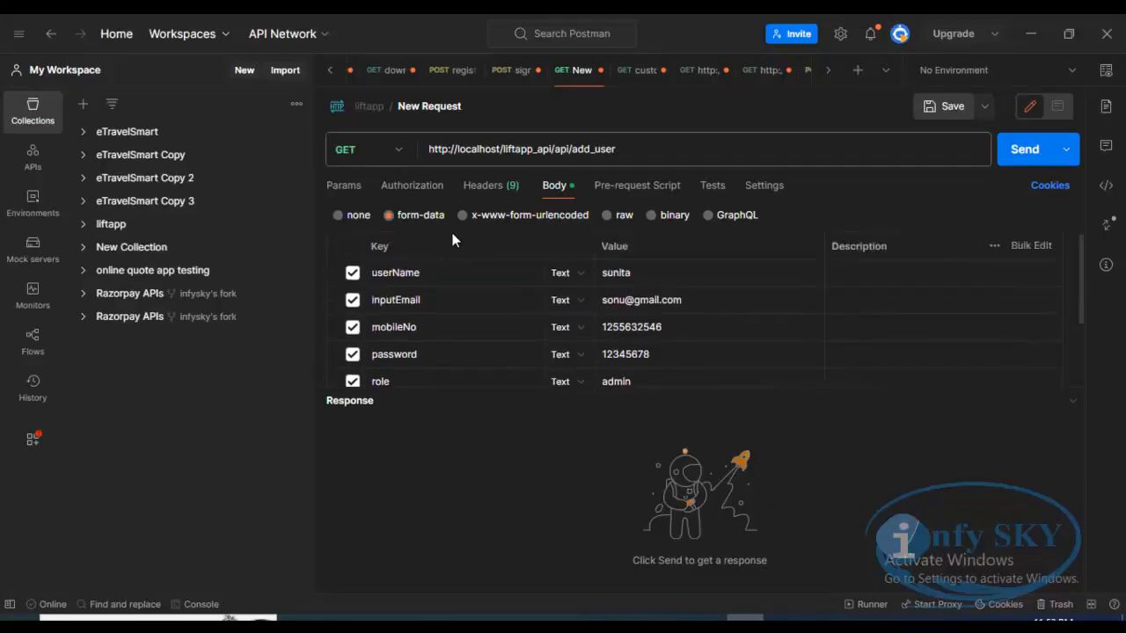
pyautogui.click(486, 190)
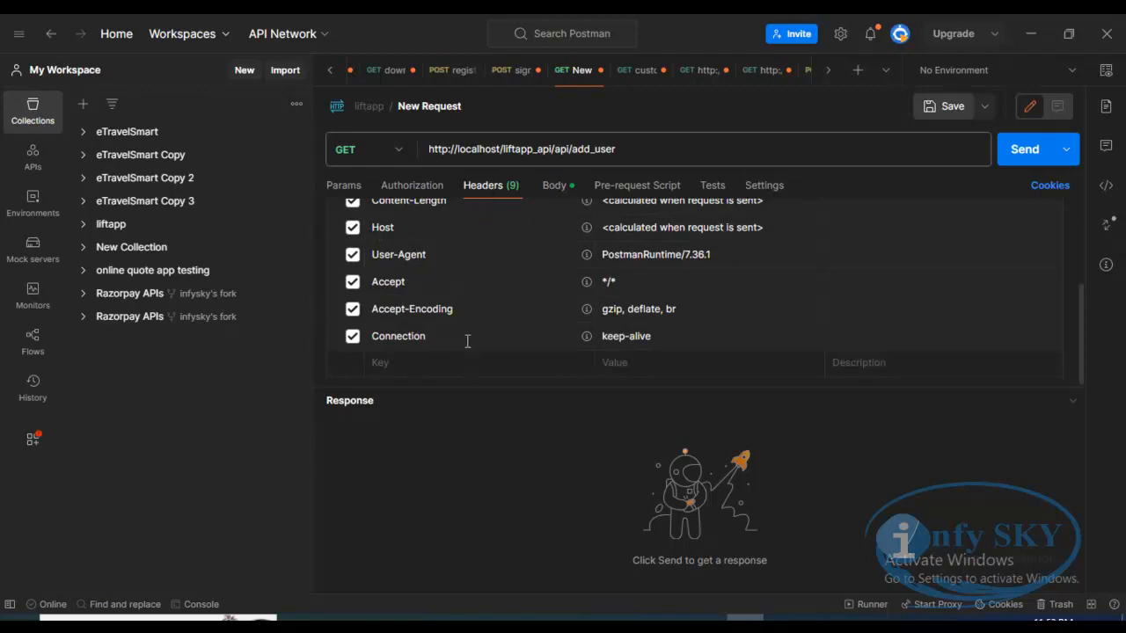
pyautogui.scroll(3, 467, 341)
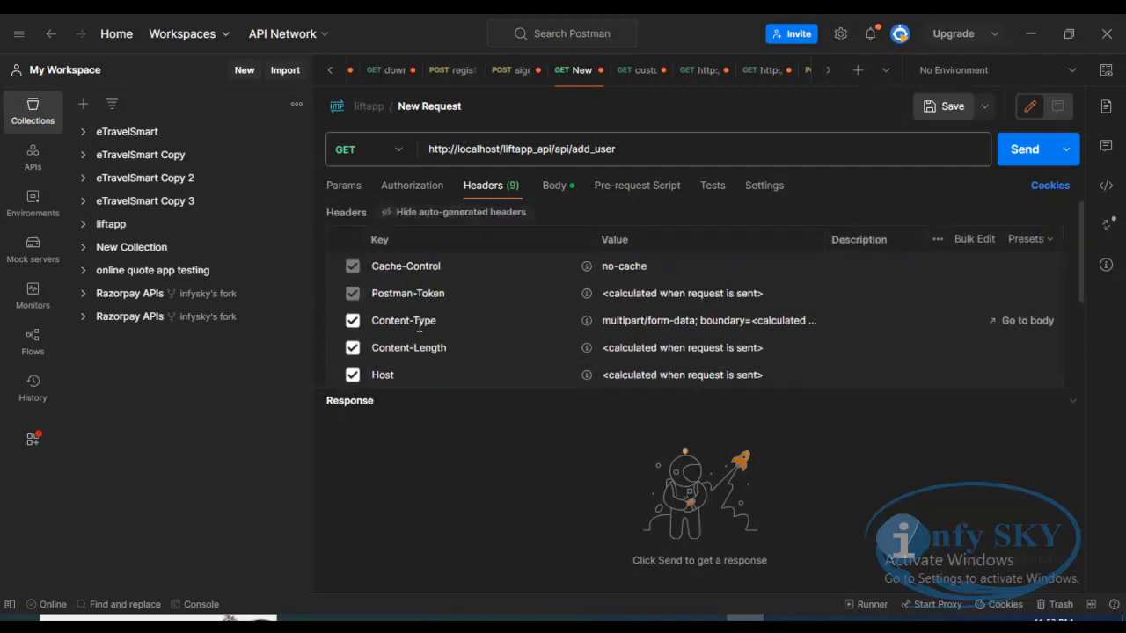
pyautogui.moveTo(397, 314)
pyautogui.mouseDown()
pyautogui.moveTo(1012, 344)
pyautogui.moveTo(1011, 322)
pyautogui.moveTo(388, 318)
pyautogui.mouseUp()
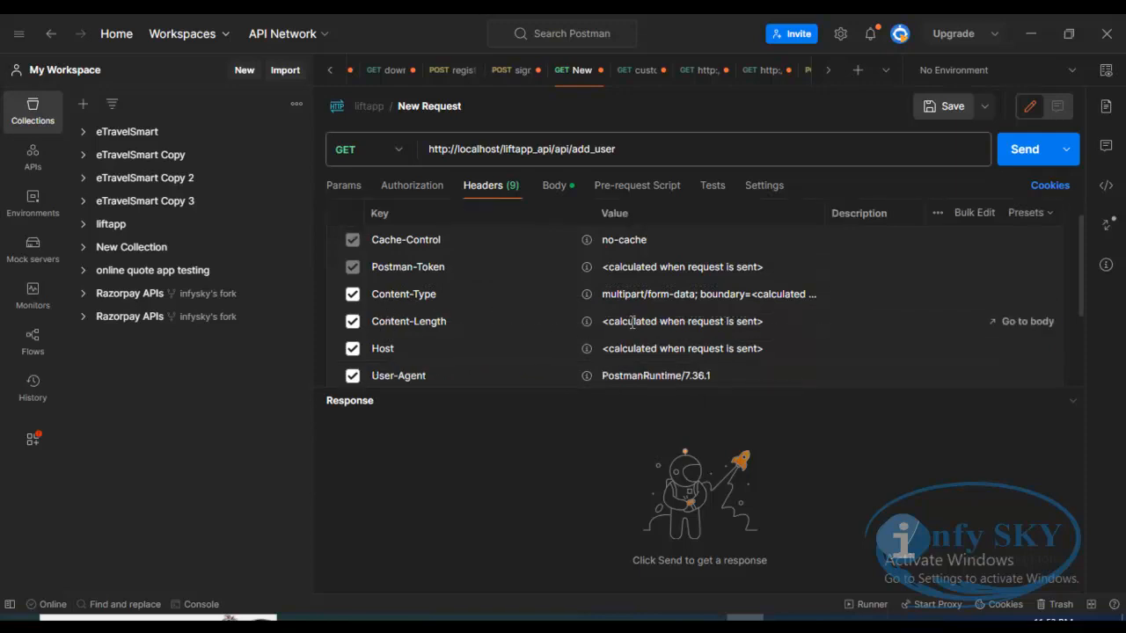
pyautogui.click(642, 293)
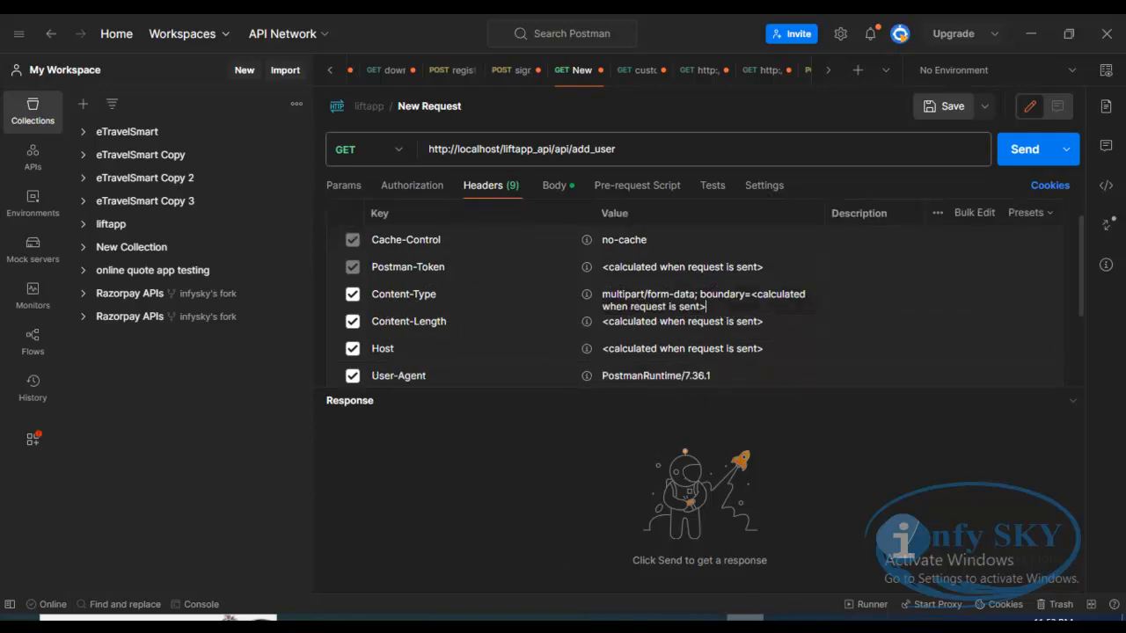
# - Return to the Notepad notes and highlight the phrase about an incorrect Content-Type header
pyautogui.click(746, 619)
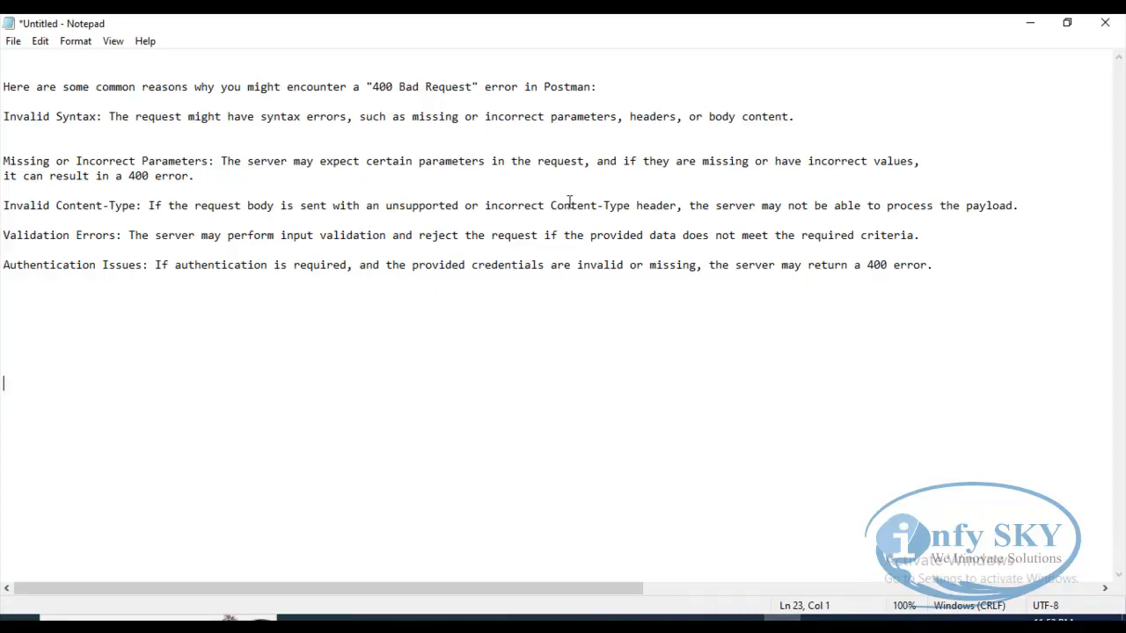
pyautogui.click(497, 206)
pyautogui.moveTo(498, 206); pyautogui.dragTo(655, 206)
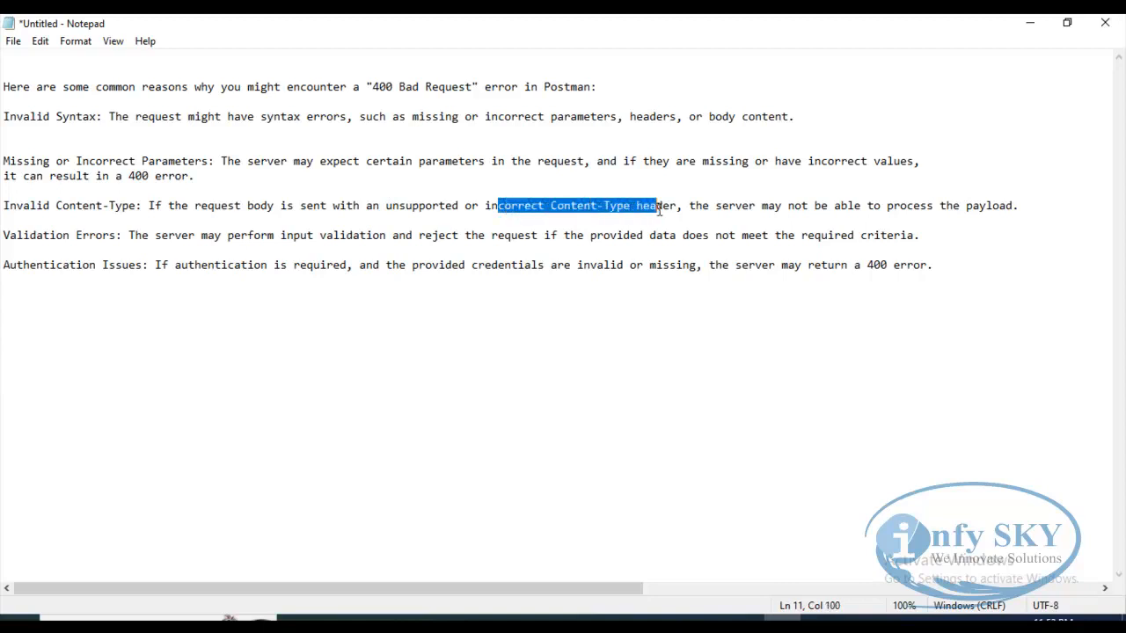
pyautogui.click(346, 276)
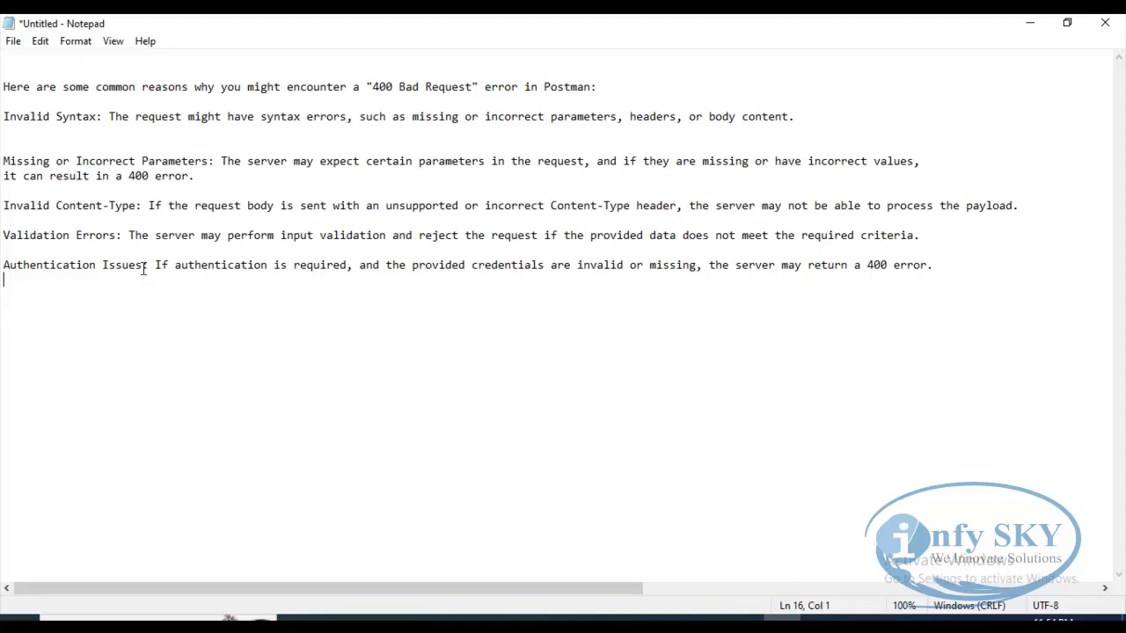
# - Review the Authentication Issues reason in the notes and add two blank lines below the text
pyautogui.moveTo(144, 268); pyautogui.dragTo(3, 269)
pyautogui.click(249, 352)
pyautogui.press('Return')
pyautogui.press('Return')
# - Switch to Postman, examine the add_user request URL and open the request's authorization settings
pyautogui.click(746, 618)
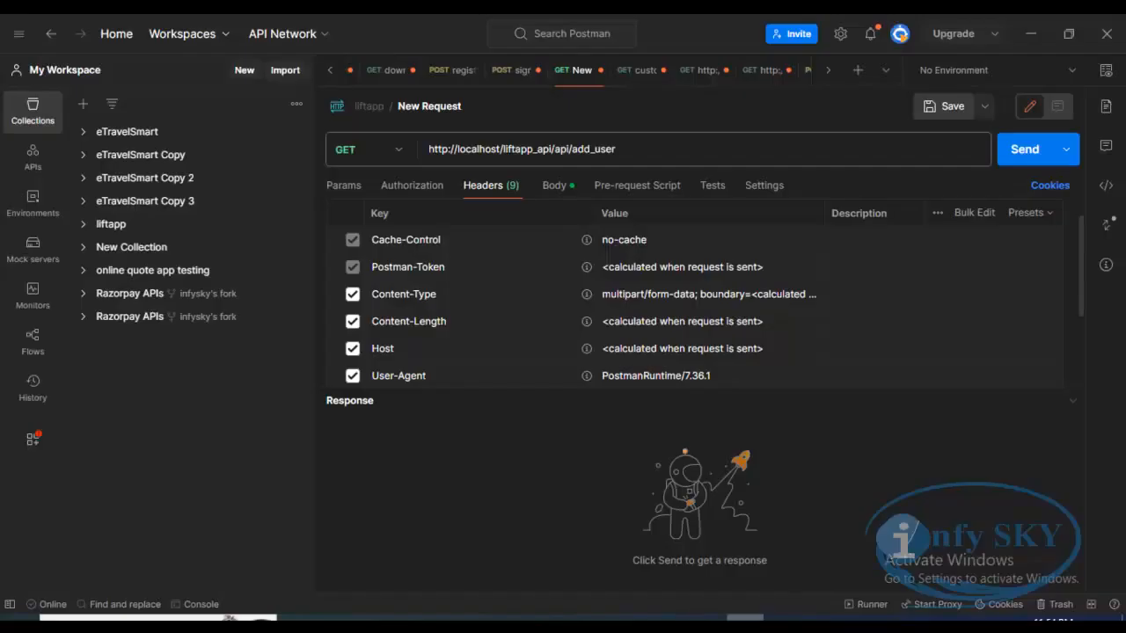
pyautogui.moveTo(628, 152); pyautogui.dragTo(447, 151)
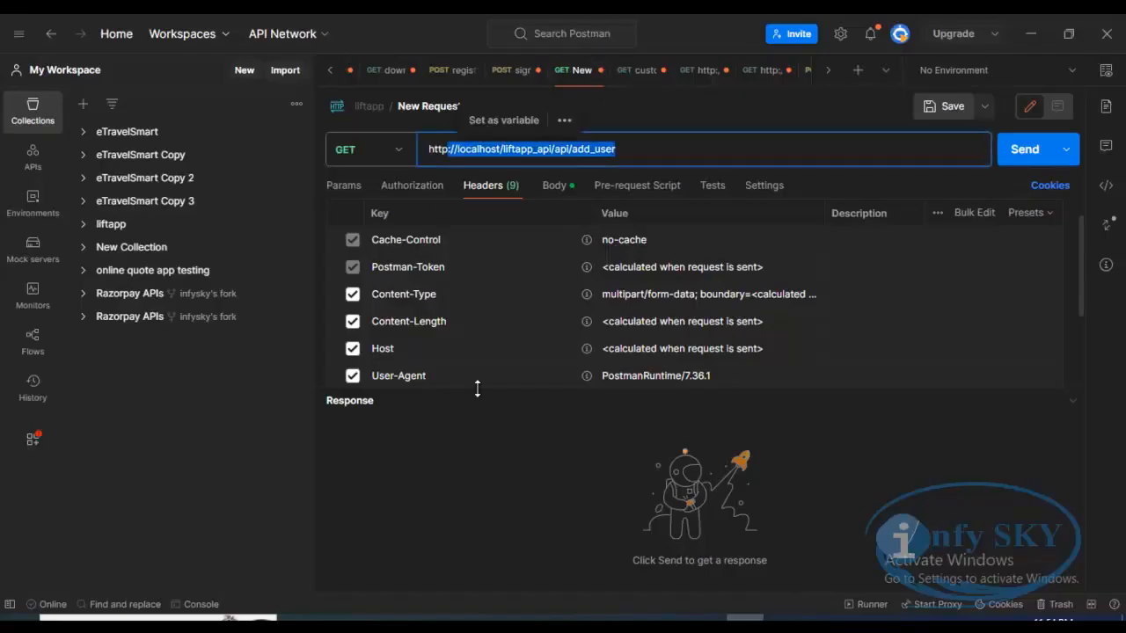
pyautogui.click(429, 257)
pyautogui.click(426, 189)
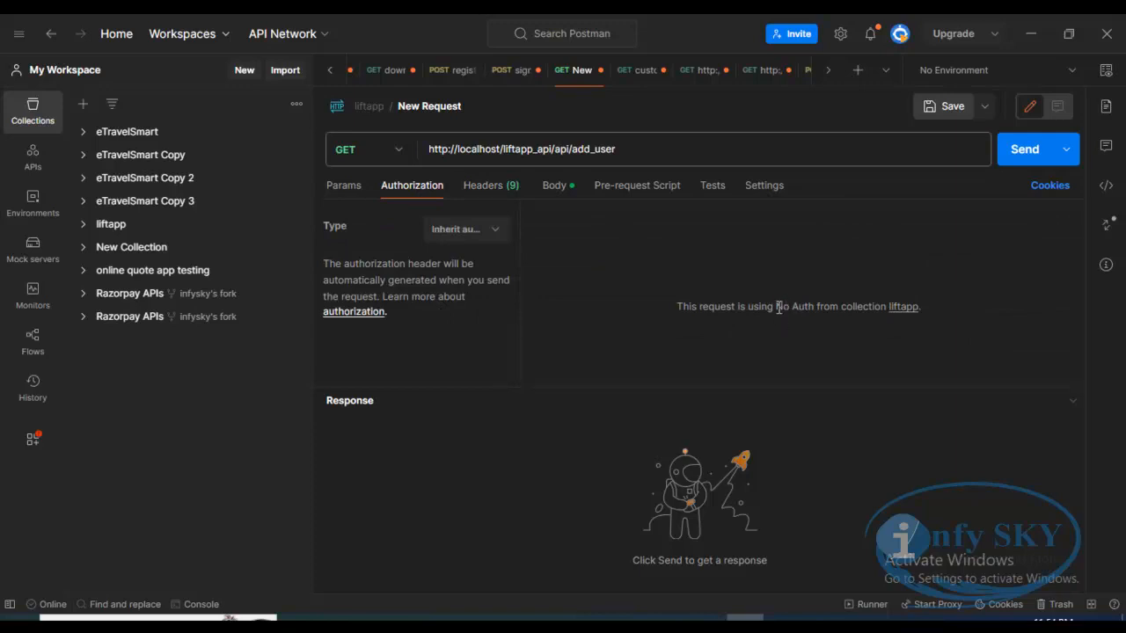
# - Set the request's authorization type to Bearer Token and highlight its token value
pyautogui.click(463, 234)
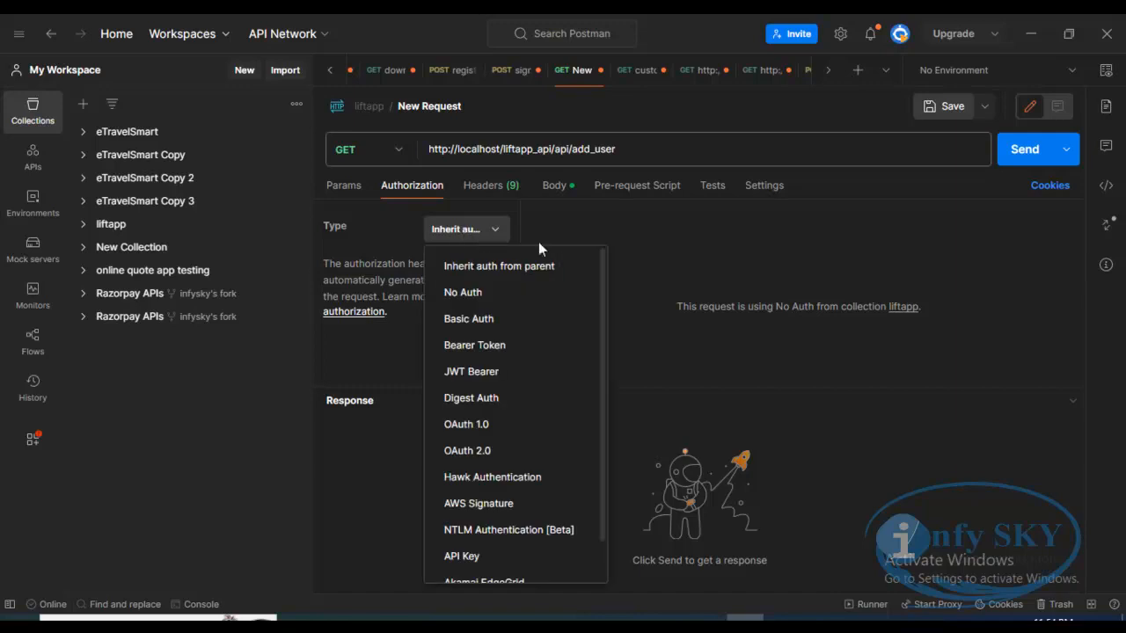
pyautogui.click(873, 327)
pyautogui.click(452, 232)
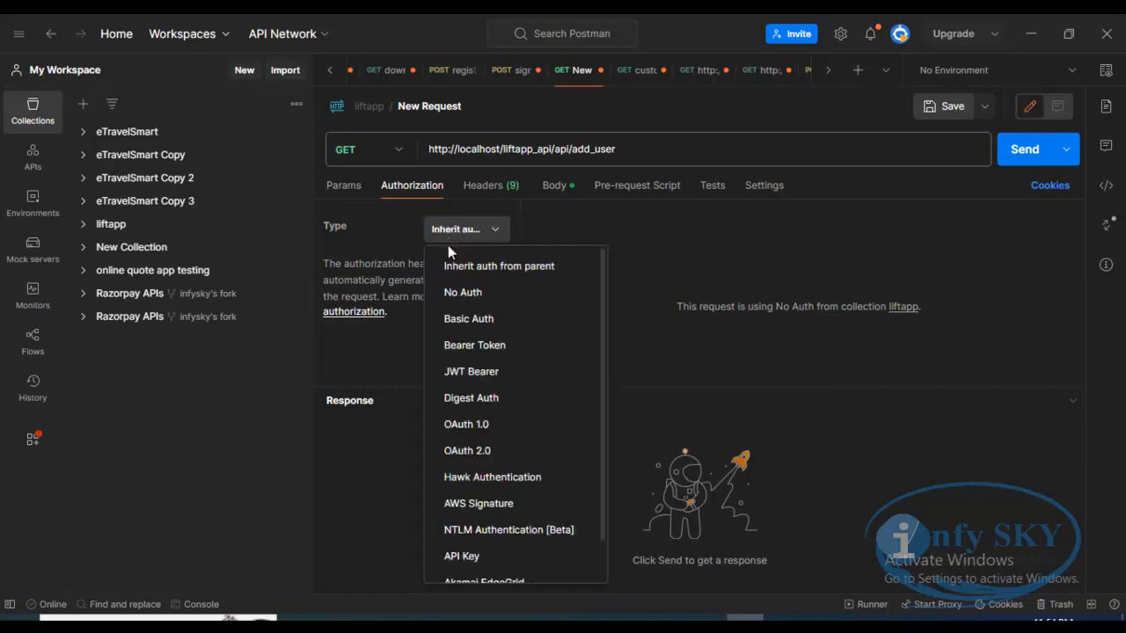
pyautogui.click(477, 350)
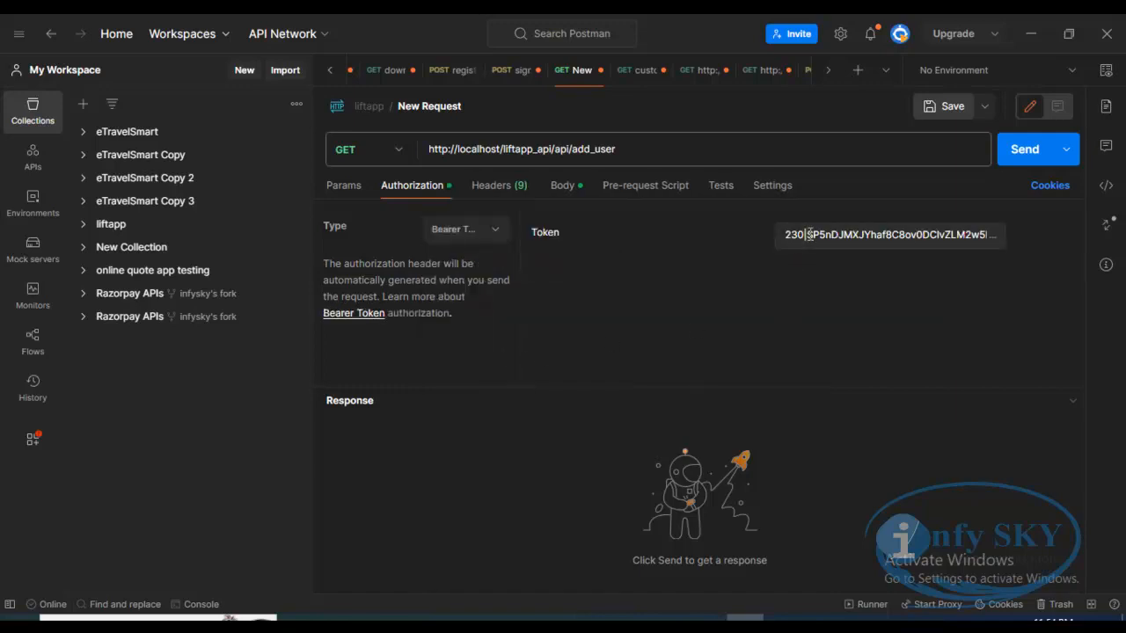
pyautogui.moveTo(785, 236); pyautogui.dragTo(980, 235)
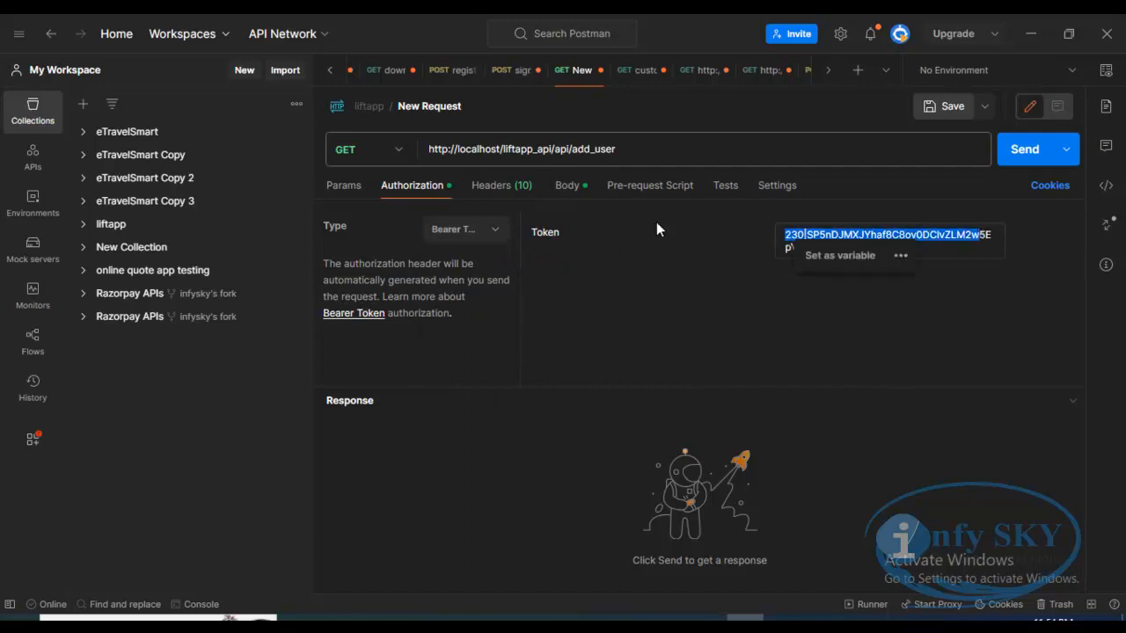
# - Preview the OAuth 2.0 and OAuth 1.0 authorization settings, then return the type to OAuth 2.0
pyautogui.click(497, 233)
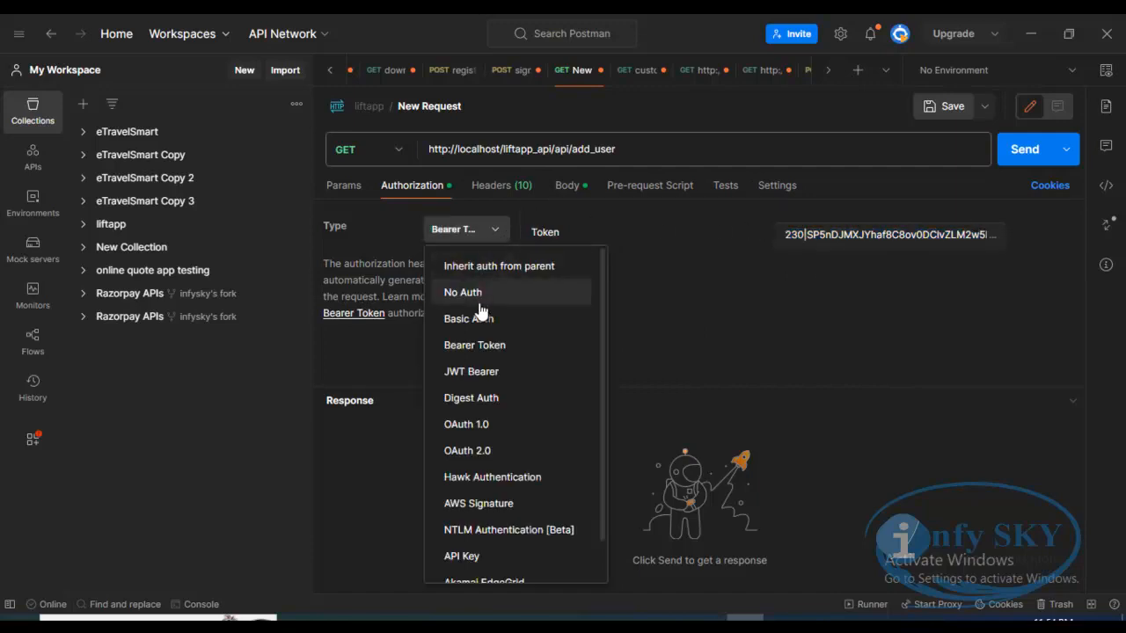
pyautogui.click(465, 450)
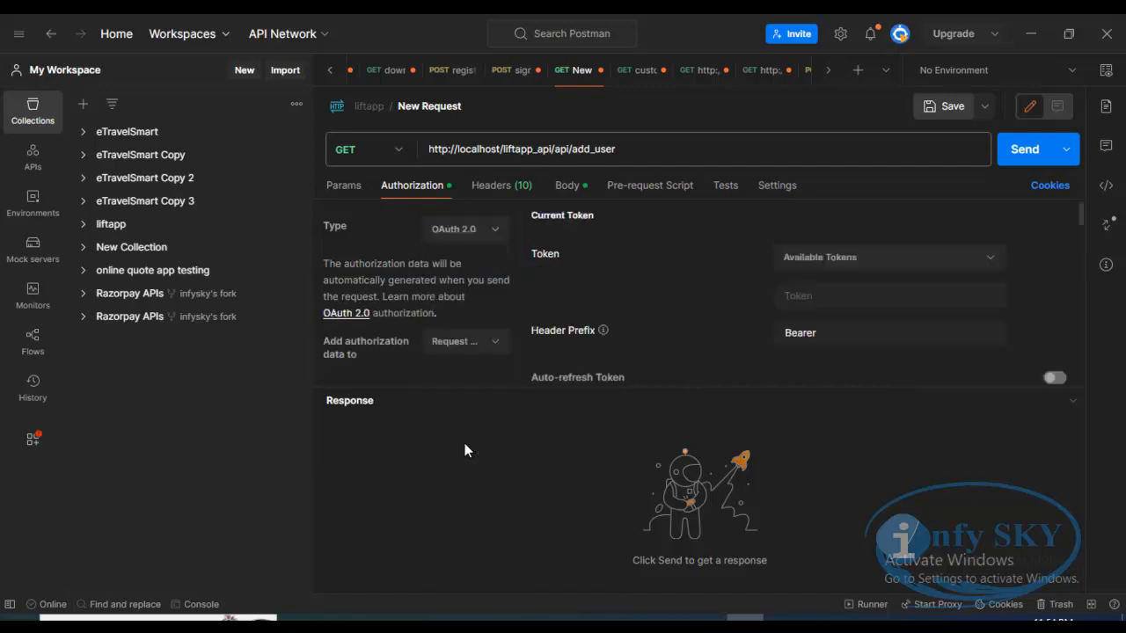
pyautogui.click(493, 233)
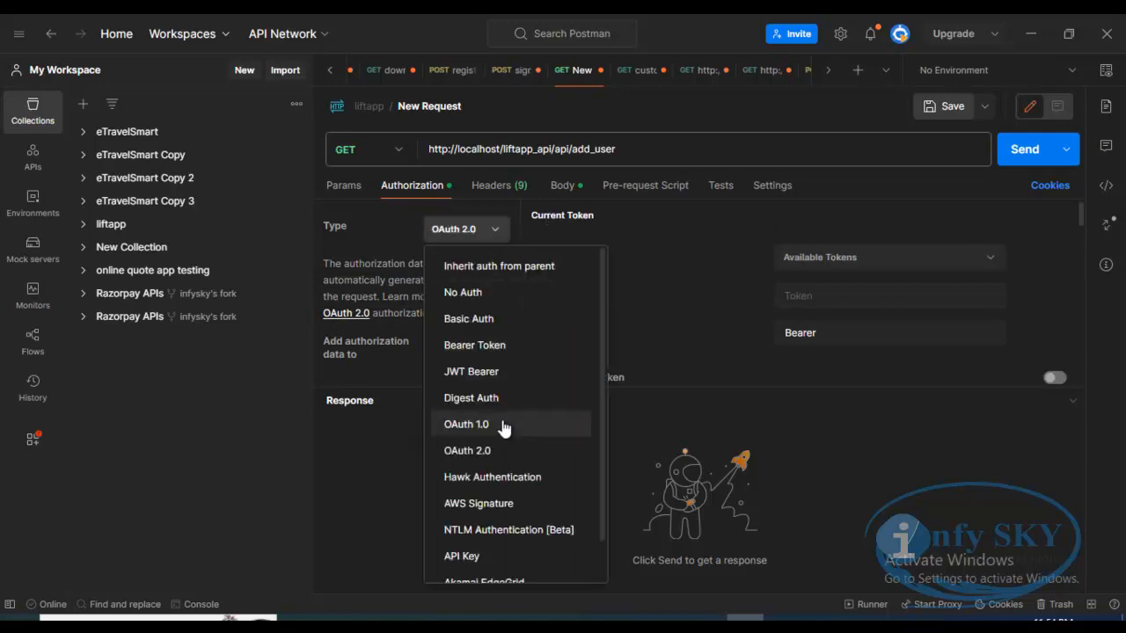
pyautogui.click(499, 425)
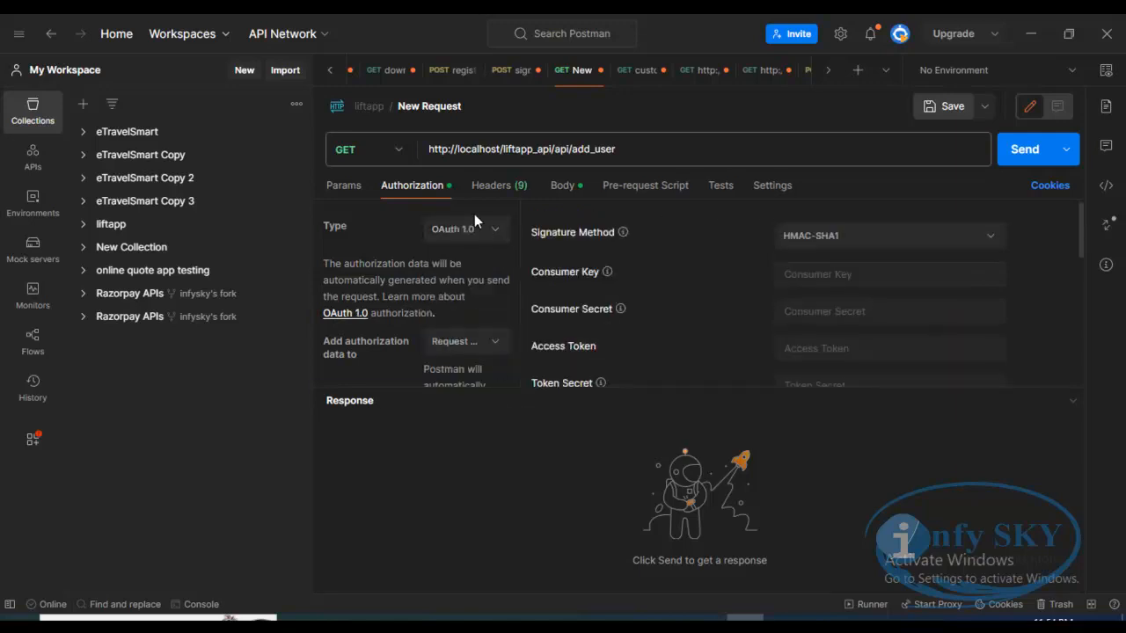
pyautogui.click(476, 228)
pyautogui.click(486, 452)
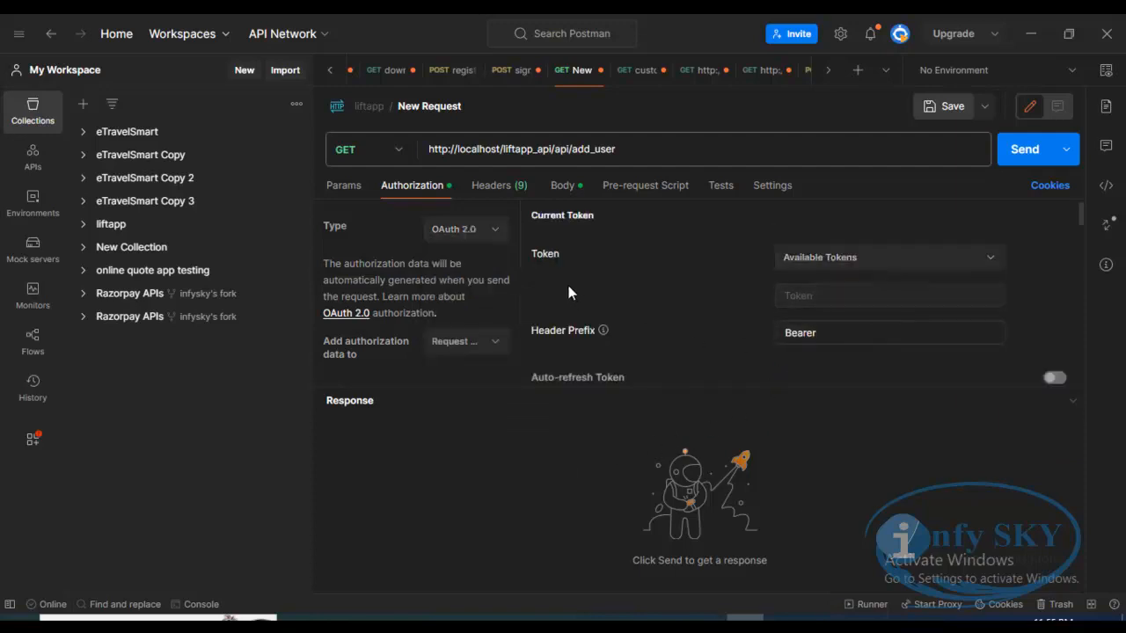
# - Set the request's authorization type to Basic Auth and place the cursor in the empty password field
pyautogui.click(495, 230)
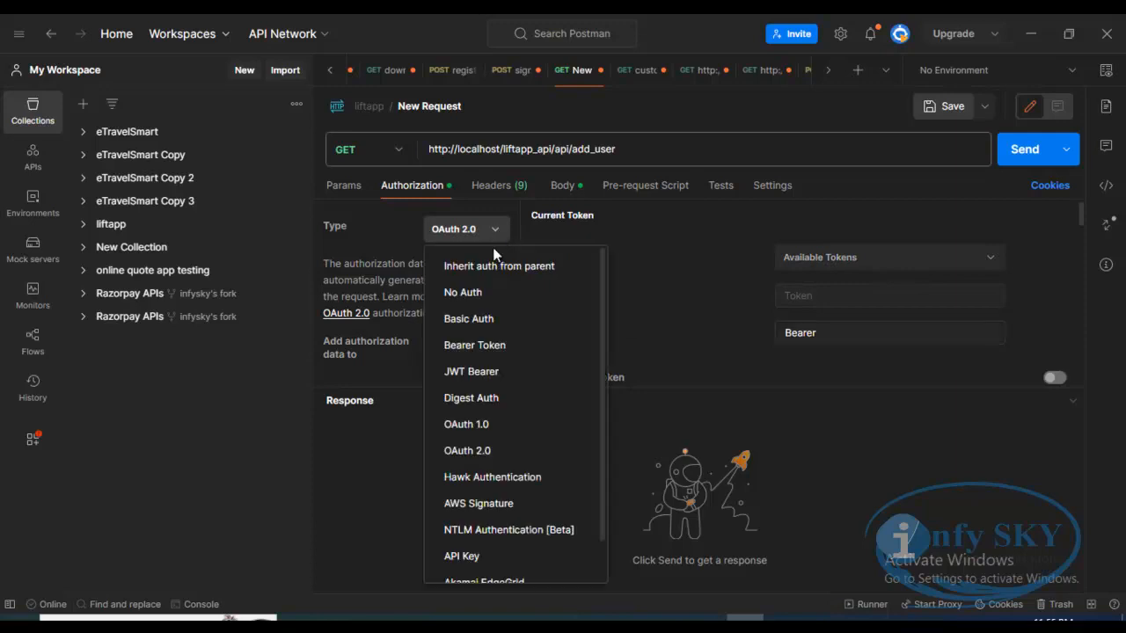
pyautogui.click(479, 318)
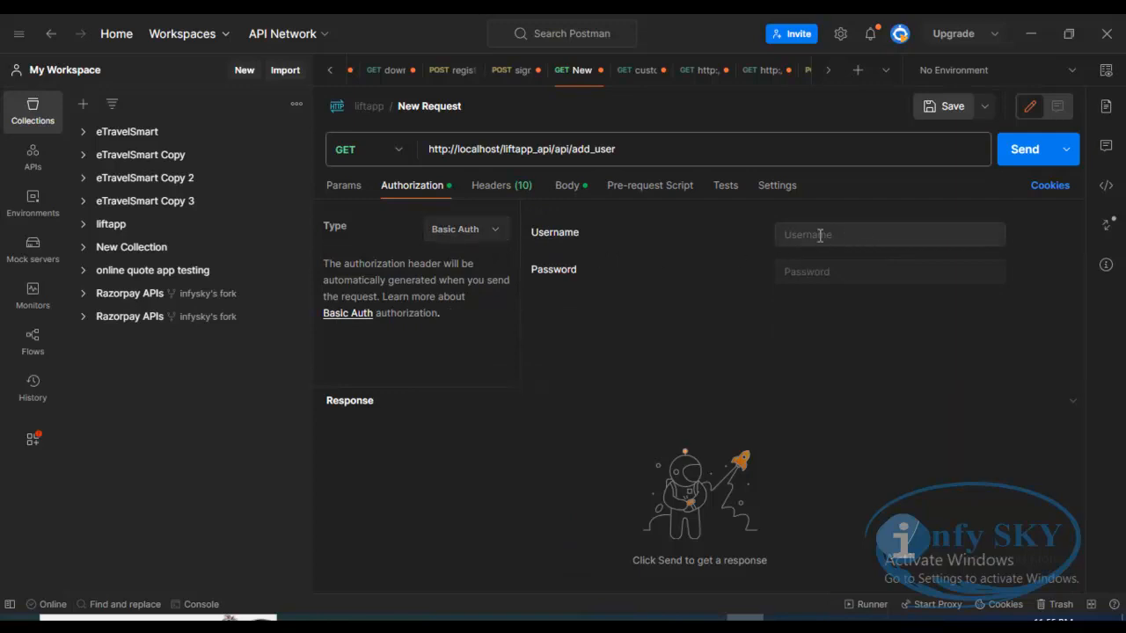
pyautogui.click(824, 274)
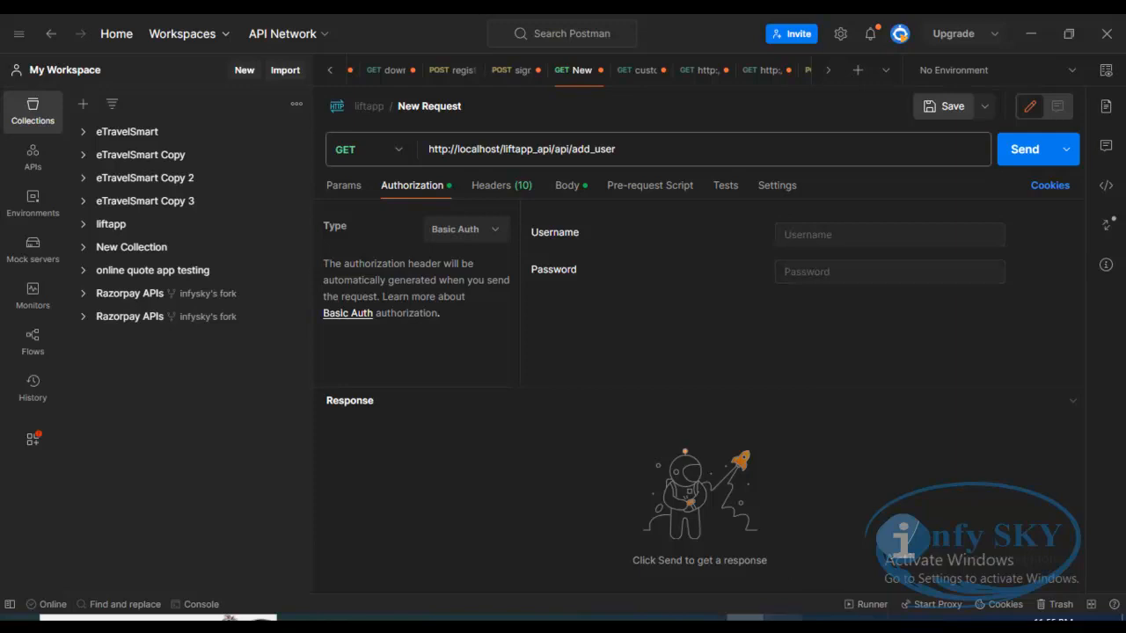
# - Switch to the Notepad notes and recap the listed 400 error reasons, from Invalid Syntax to Authentication Issues
pyautogui.hotkey('alt', 'Tab')
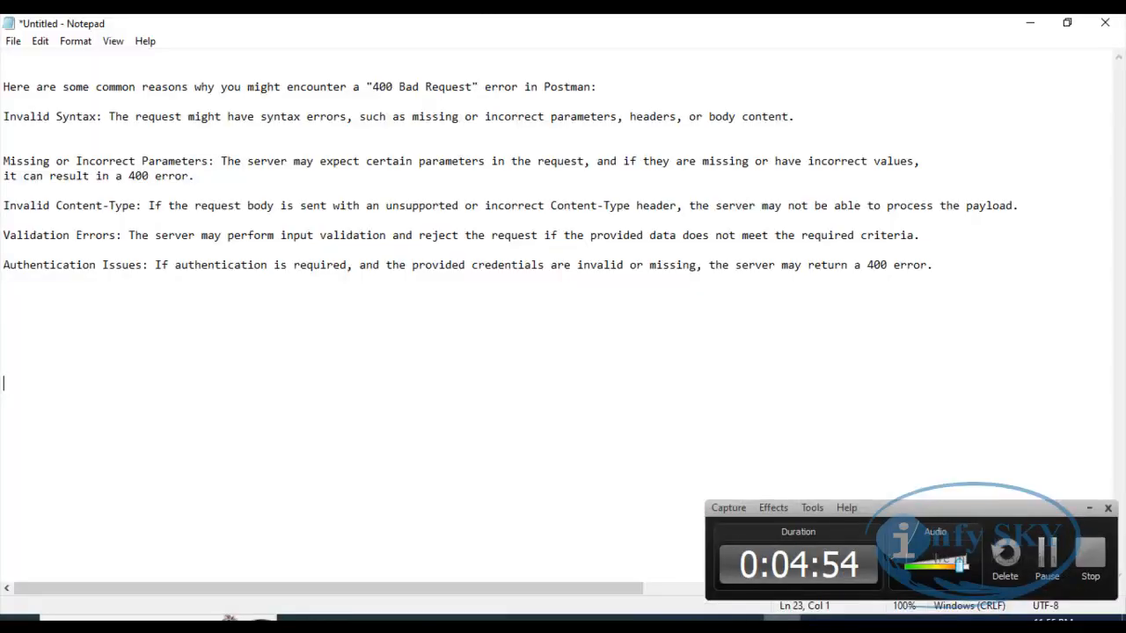
pyautogui.click(1089, 508)
pyautogui.click(754, 353)
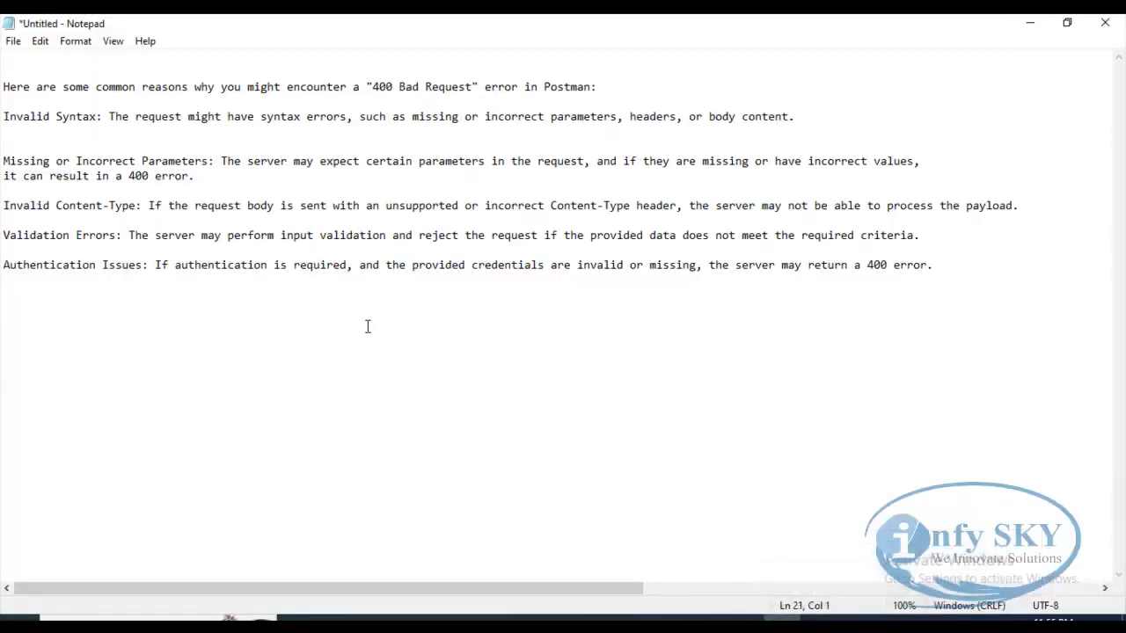
pyautogui.click(225, 341)
pyautogui.click(3, 132)
pyautogui.moveTo(3, 116); pyautogui.dragTo(89, 128)
pyautogui.click(182, 205)
pyautogui.click(156, 356)
pyautogui.moveTo(149, 205); pyautogui.dragTo(3, 205)
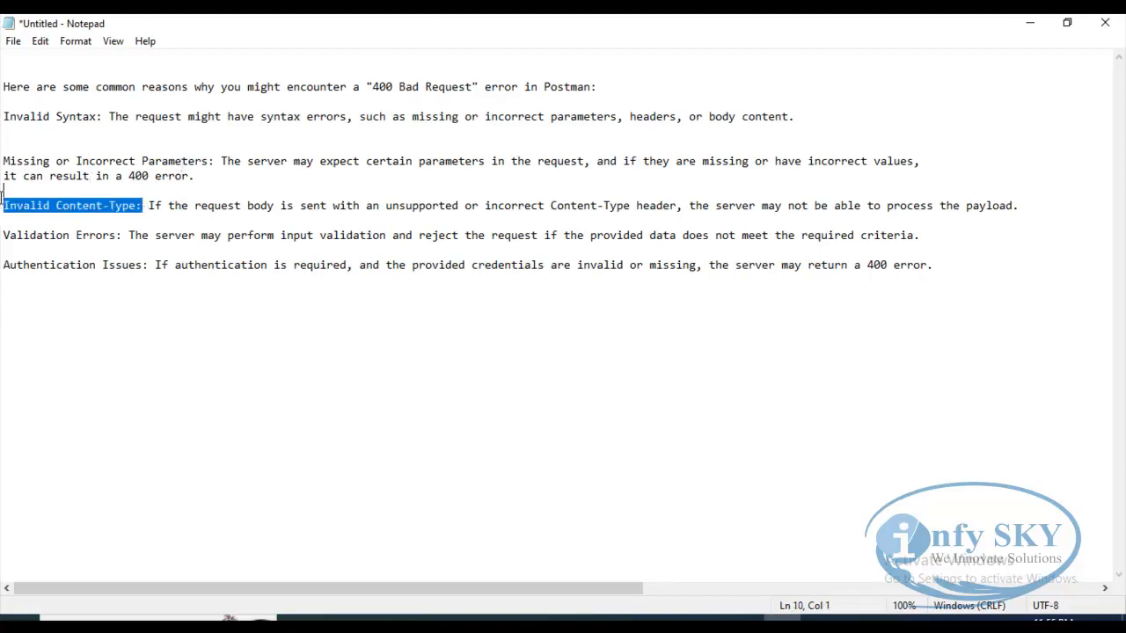
pyautogui.moveTo(124, 235); pyautogui.dragTo(5, 250)
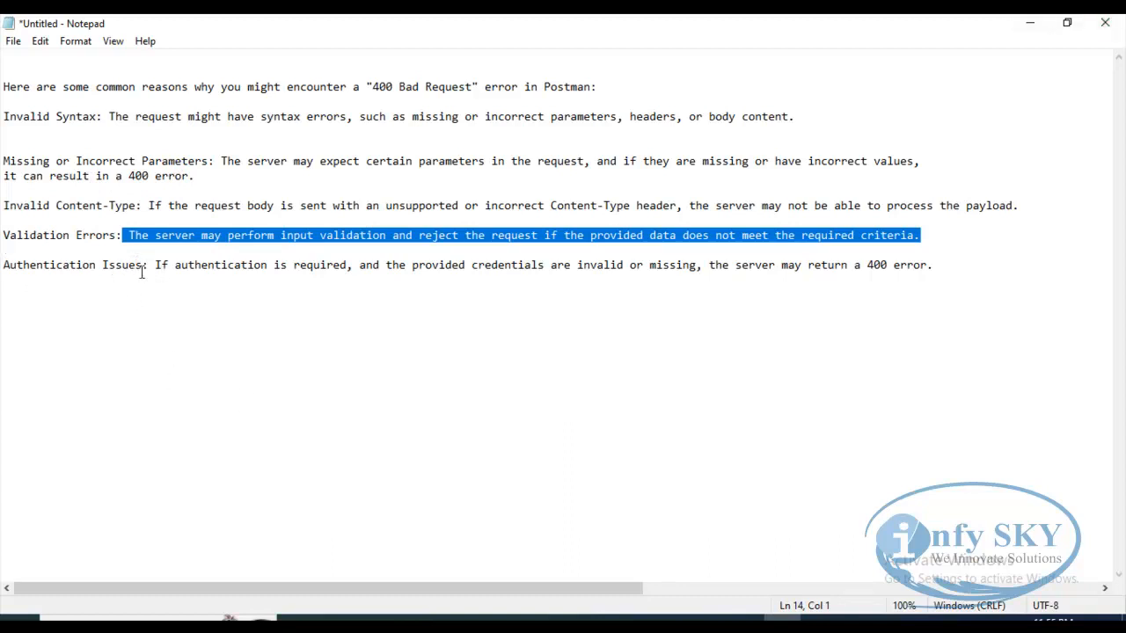
pyautogui.moveTo(146, 265); pyautogui.dragTo(3, 267)
pyautogui.click(304, 388)
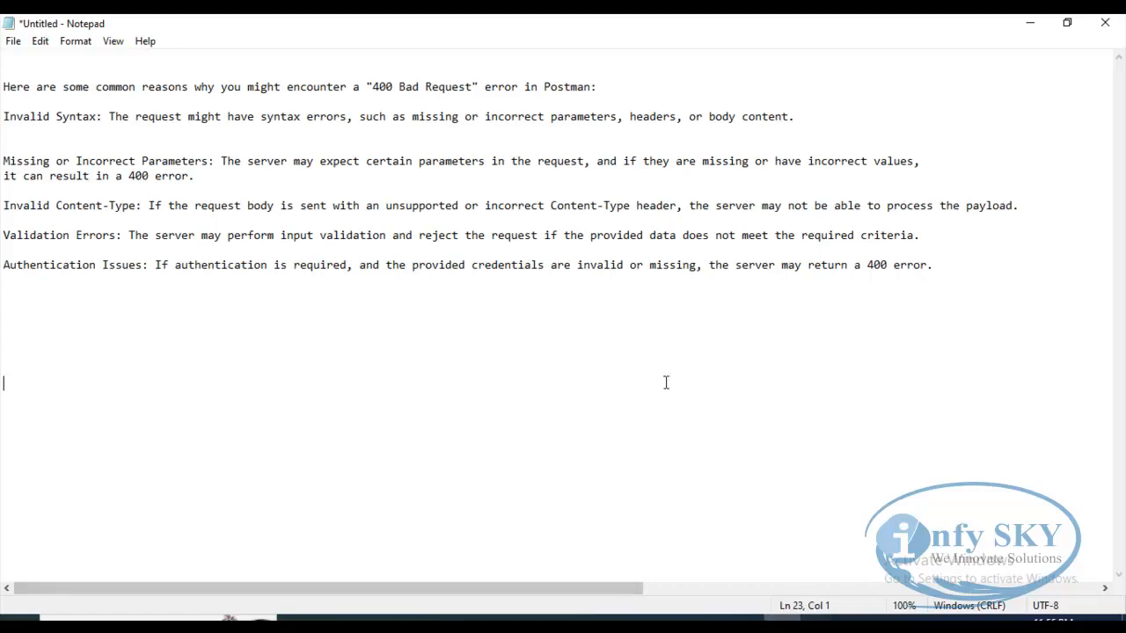
# - Switch back to the add_user request in Postman
pyautogui.click(739, 616)
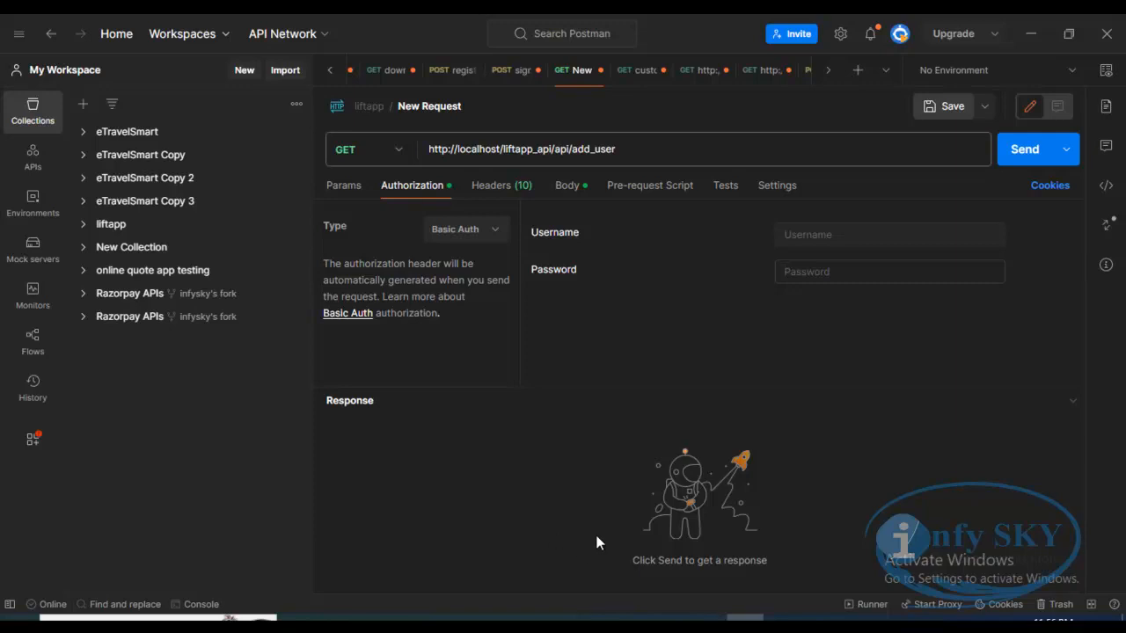
pyautogui.click(840, 616)
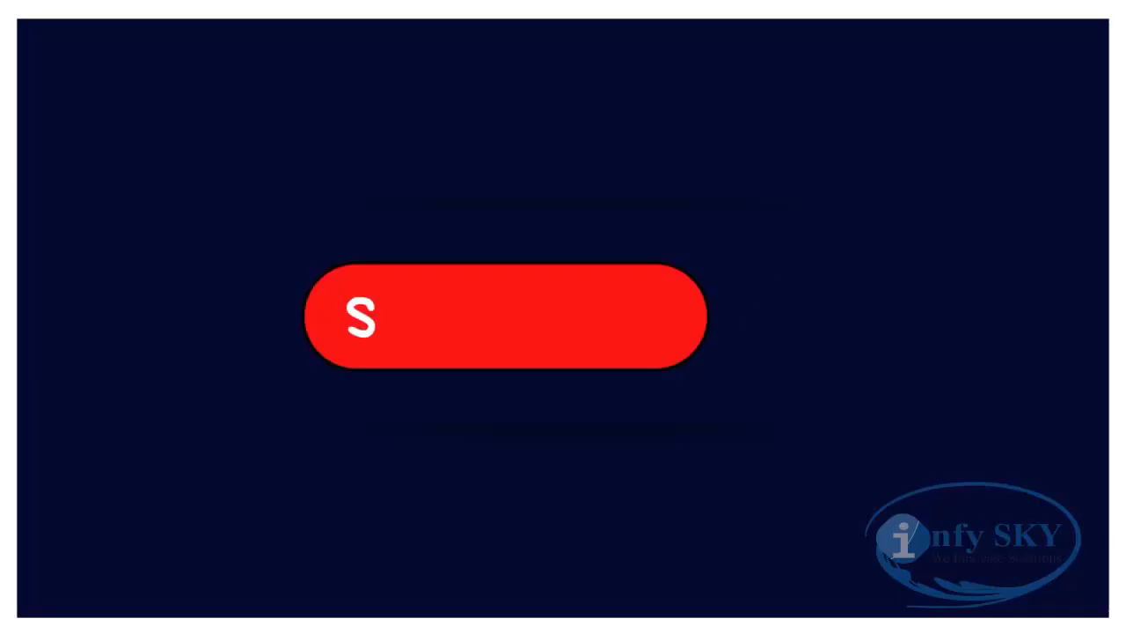